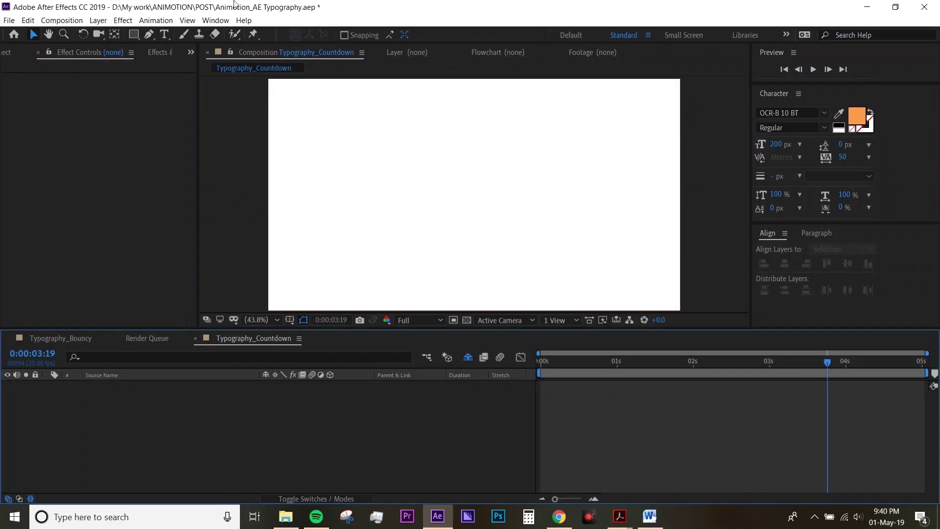
# Create an orange '0' text layer in the Typography_Countdown composition.
pyautogui.click(165, 35)
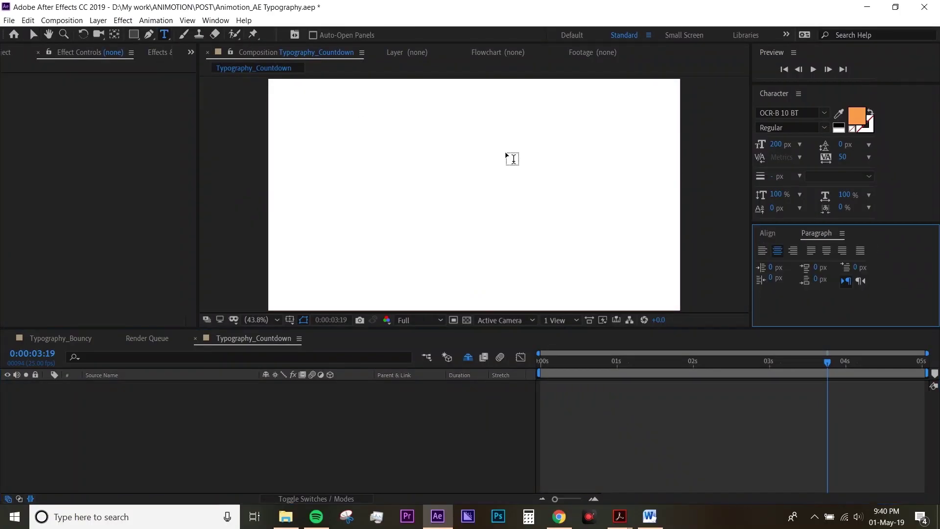
pyautogui.click(453, 193)
pyautogui.write('0')
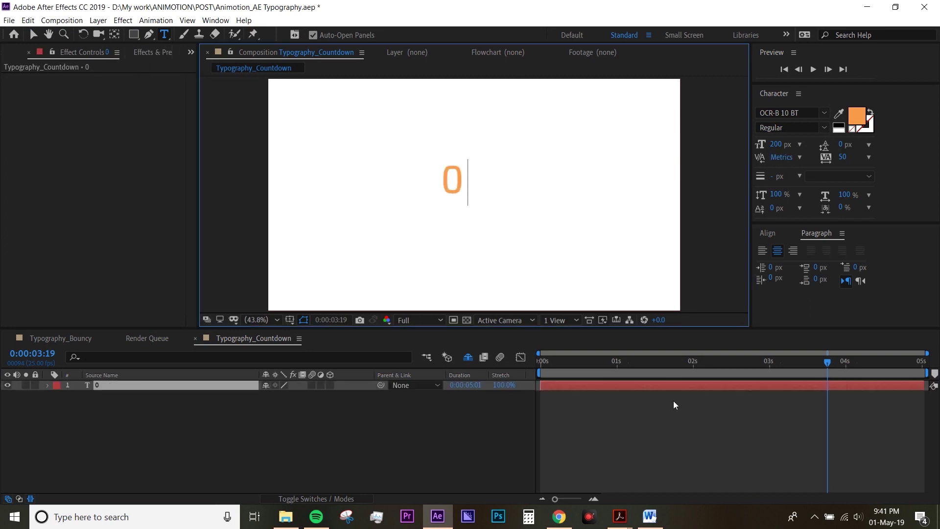
pyautogui.click(619, 418)
# Centre the 0 layer horizontally and vertically, then return the playhead to the start.
pyautogui.click(622, 386)
pyautogui.click(772, 234)
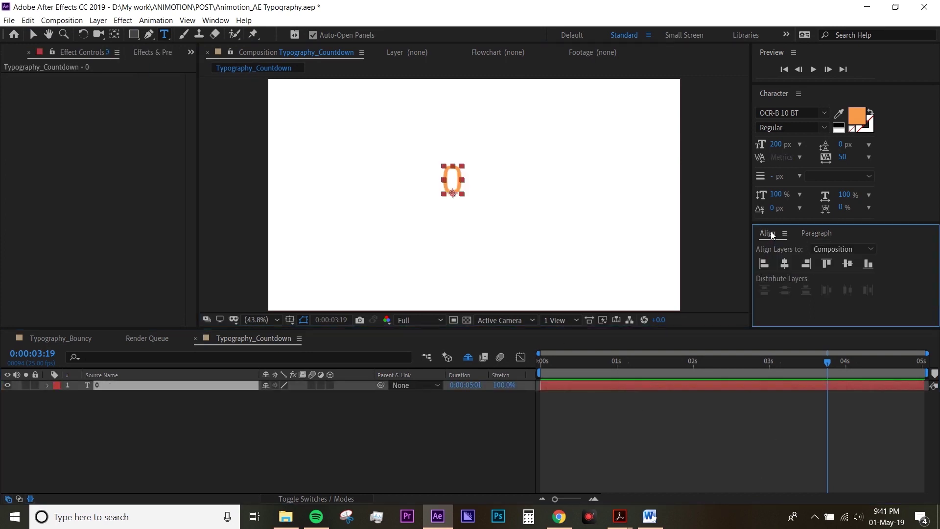
pyautogui.click(784, 263)
pyautogui.click(848, 263)
pyautogui.click(632, 452)
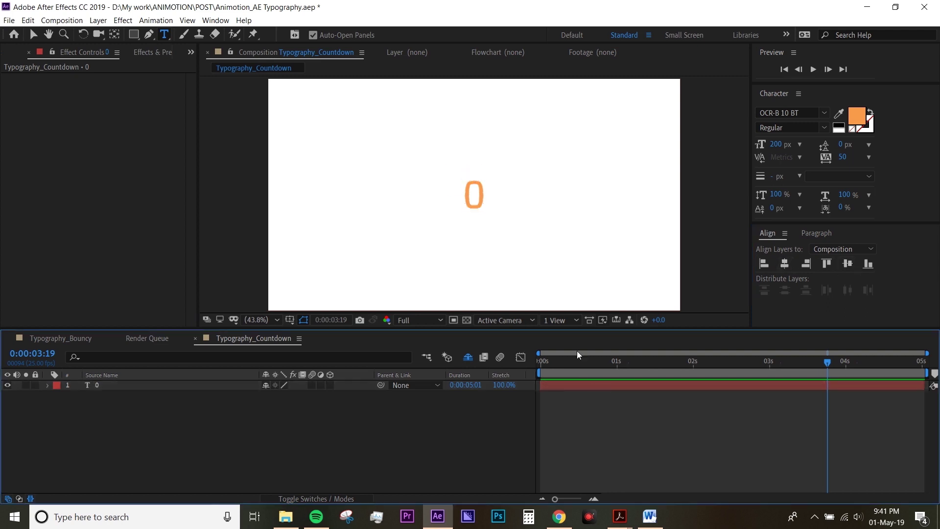
pyautogui.click(574, 361)
pyautogui.moveTo(560, 367); pyautogui.dragTo(541, 361)
# Apply Slider Control from Effects & Presets to the 0 layer and scrub Slider to 45.
pyautogui.click(552, 386)
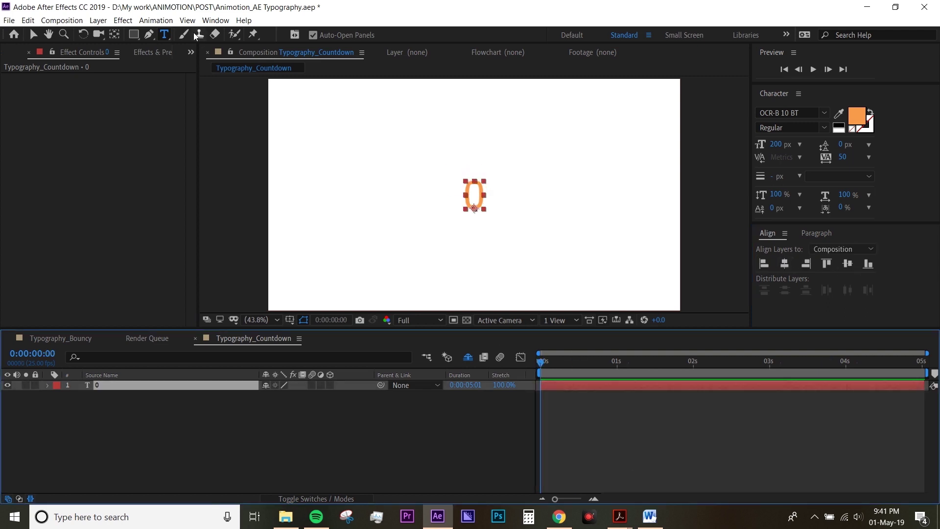
pyautogui.click(147, 53)
pyautogui.write('slider')
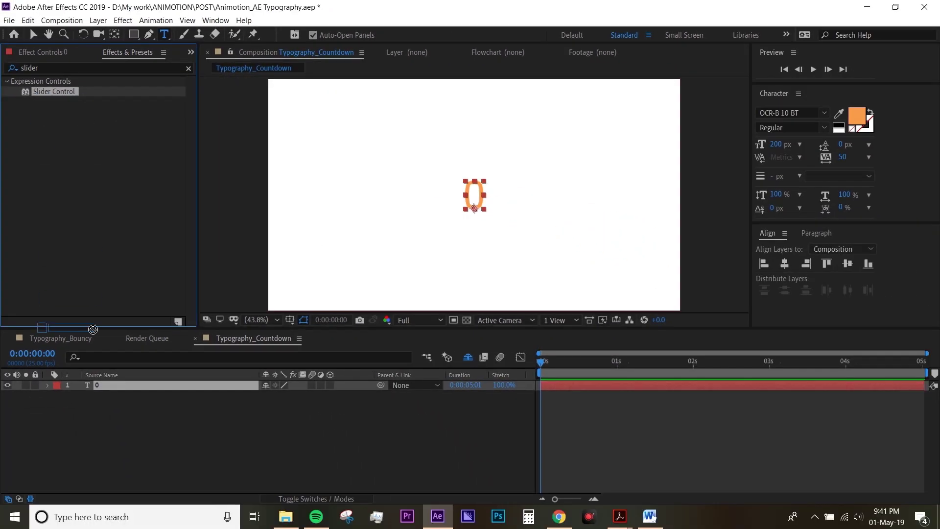
pyautogui.moveTo(110, 108); pyautogui.dragTo(112, 392)
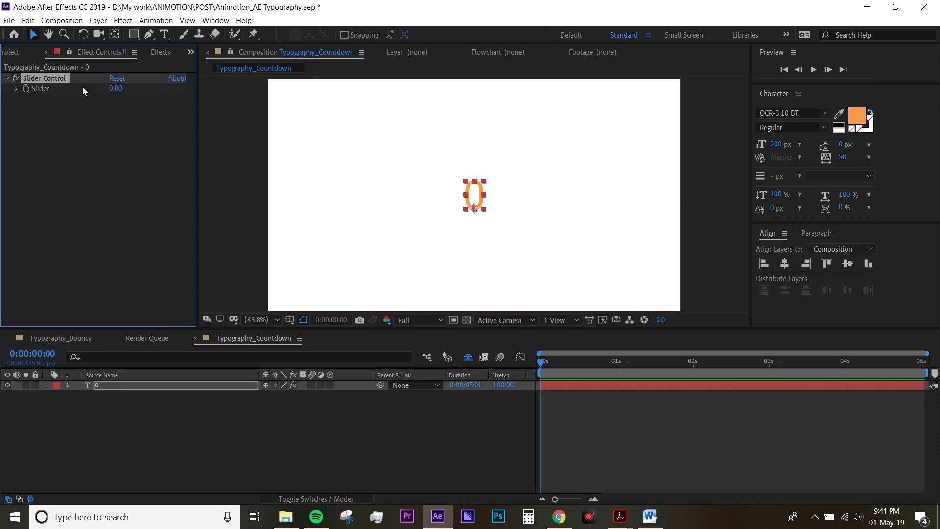
pyautogui.moveTo(121, 88); pyautogui.dragTo(247, 98)
# Pick-whip a Source Text expression to the Slider, then scrub the Slider to show 143.
pyautogui.click(46, 385)
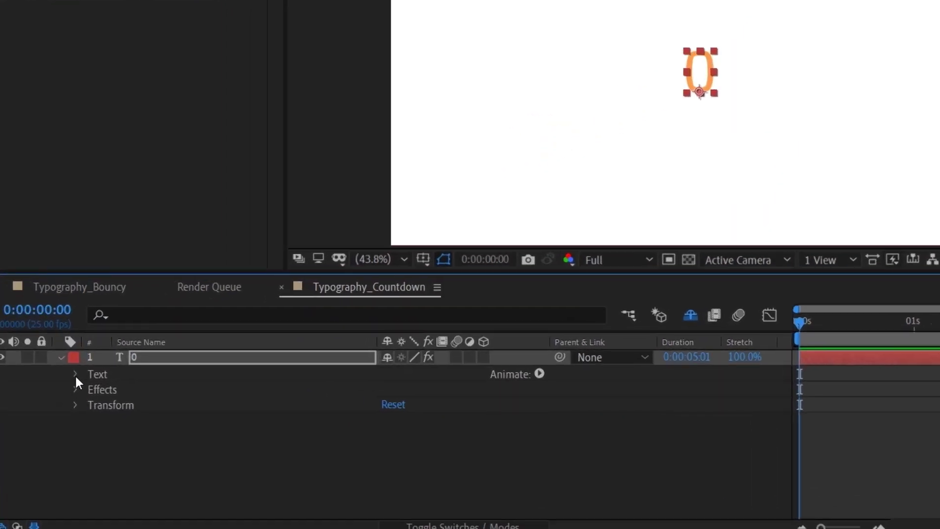
pyautogui.click(59, 397)
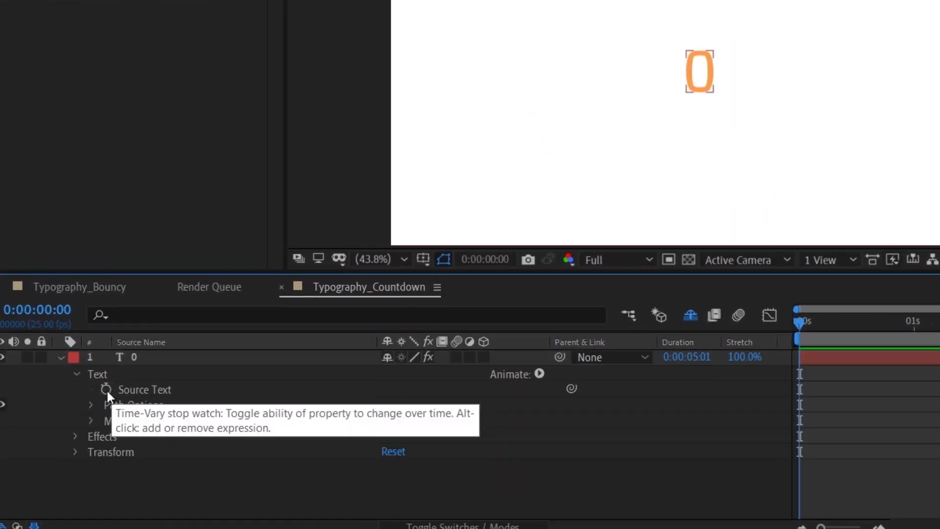
pyautogui.keyDown('alt'); pyautogui.click(107, 391); pyautogui.keyUp('alt')
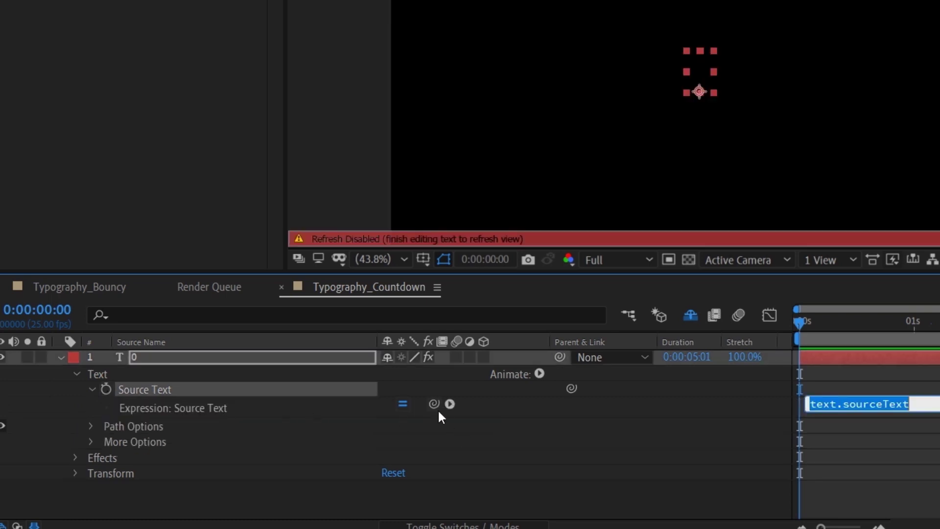
pyautogui.moveTo(439, 406); pyautogui.dragTo(46, 91)
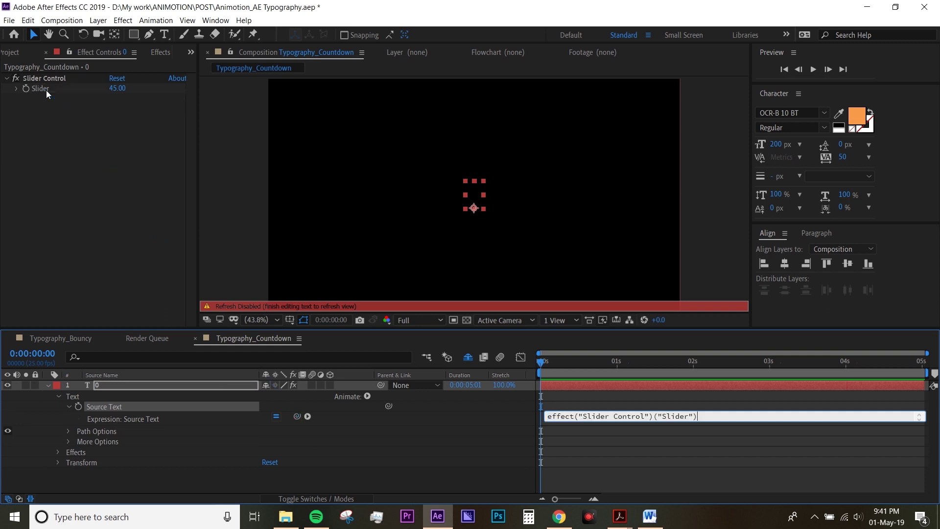
pyautogui.click(412, 441)
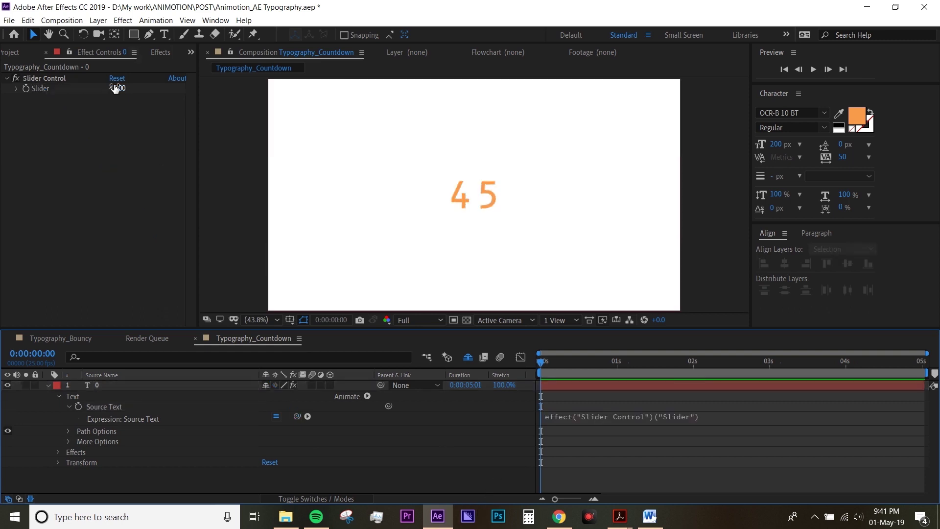
pyautogui.moveTo(116, 88)
pyautogui.mouseDown()
pyautogui.moveTo(71, 86)
pyautogui.moveTo(353, 88)
pyautogui.mouseUp()
# Set a starting Slider keyframe of 0 at the beginning of the timeline.
pyautogui.click(566, 401)
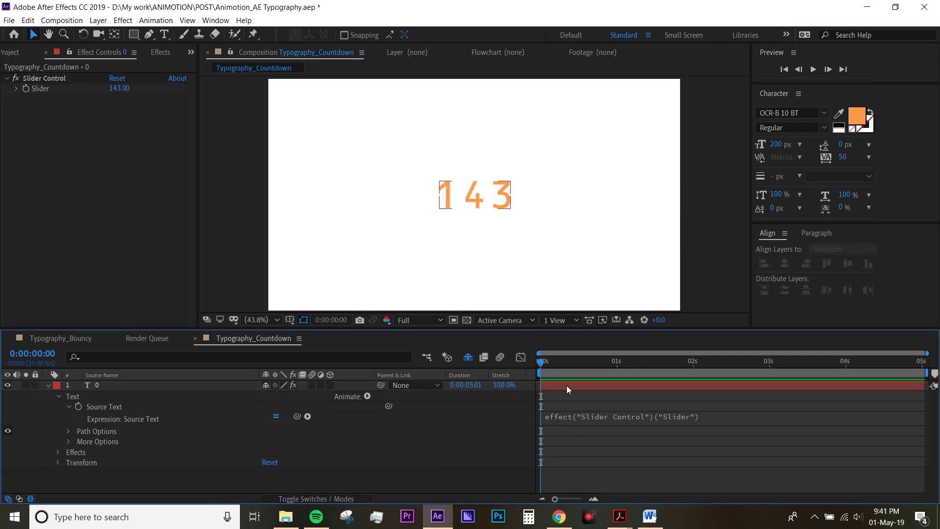
pyautogui.click(566, 386)
pyautogui.press('u')
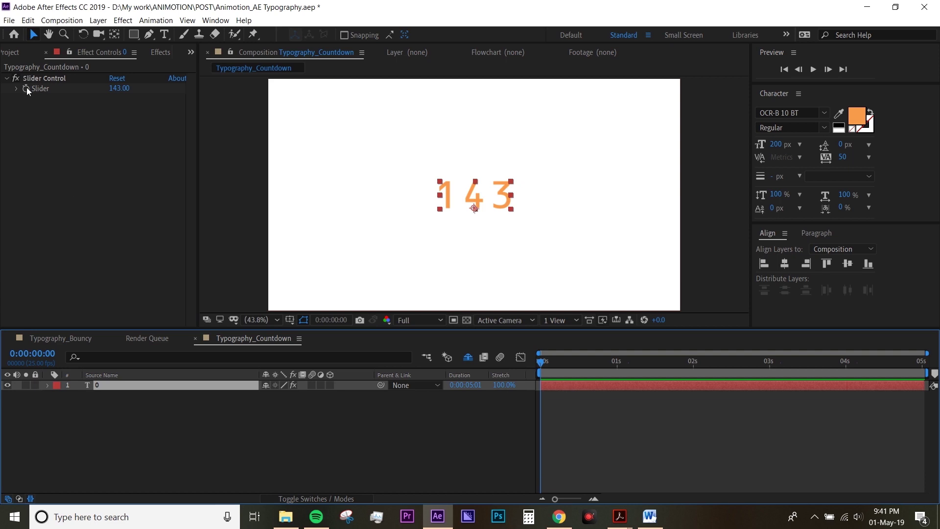
pyautogui.click(26, 88)
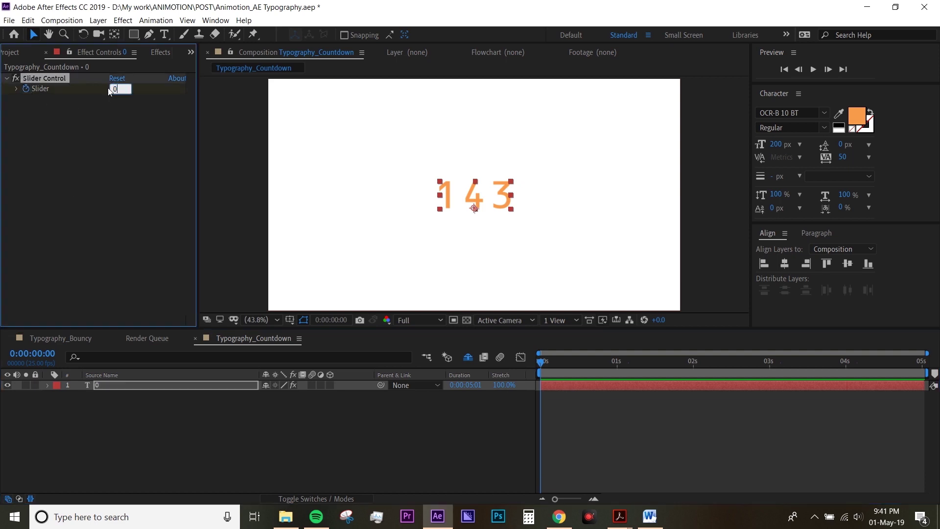
pyautogui.press('Return')
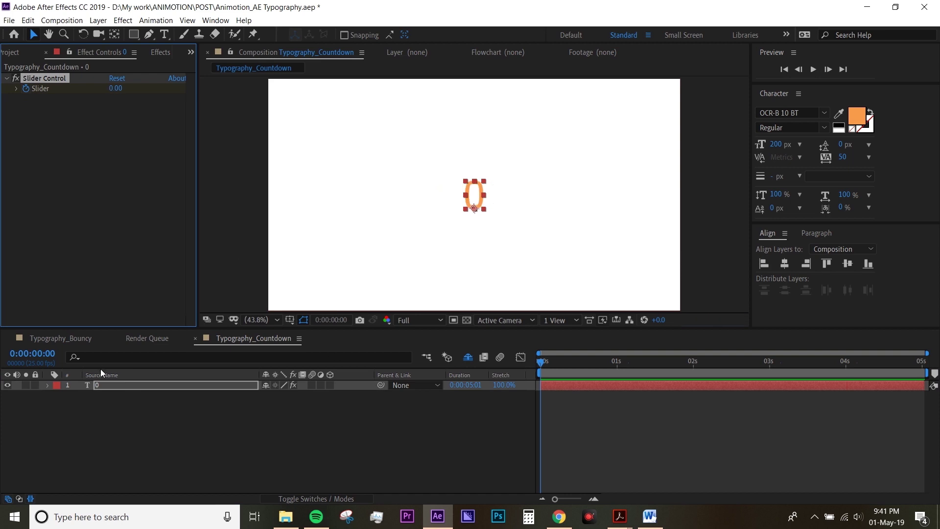
# Add a Slider keyframe of 100 at 0:00:05:00 and preview the count.
pyautogui.click(102, 385)
pyautogui.press('u')
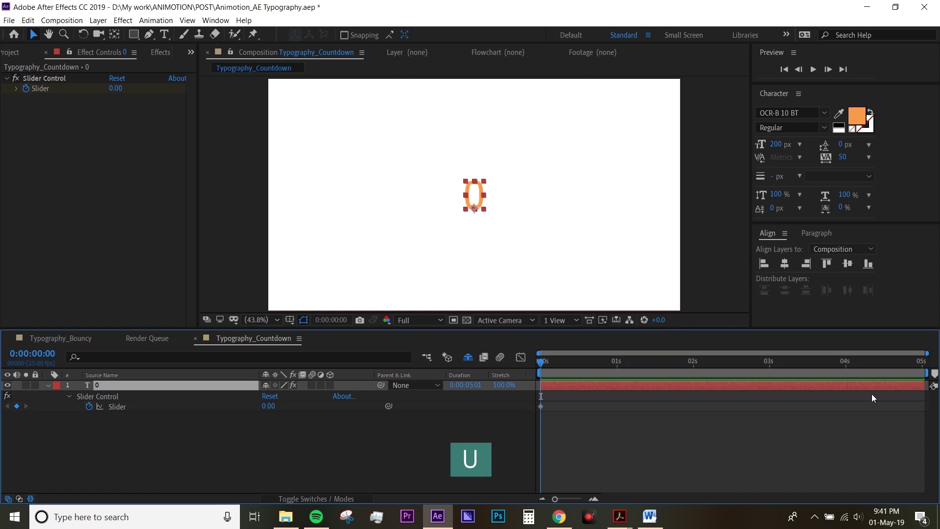
pyautogui.click(922, 364)
pyautogui.write('100')
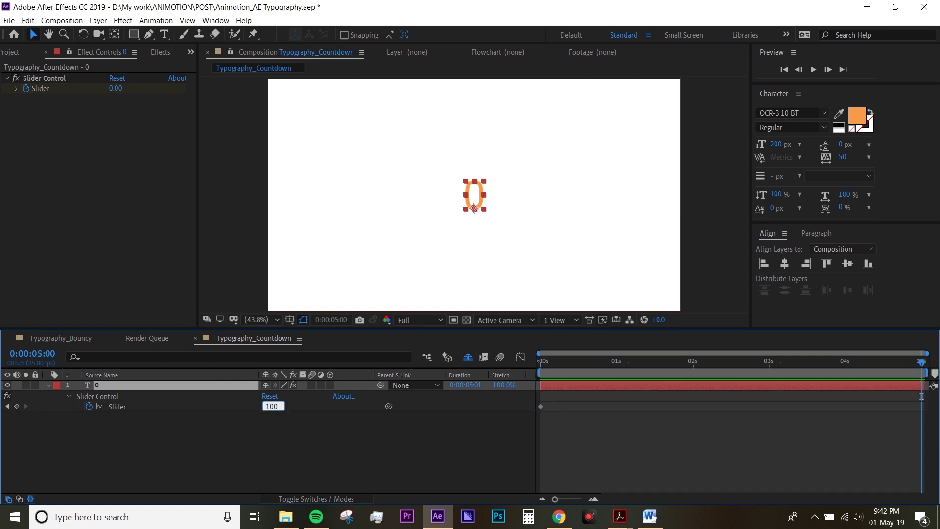
pyautogui.press('Return')
pyautogui.click(506, 439)
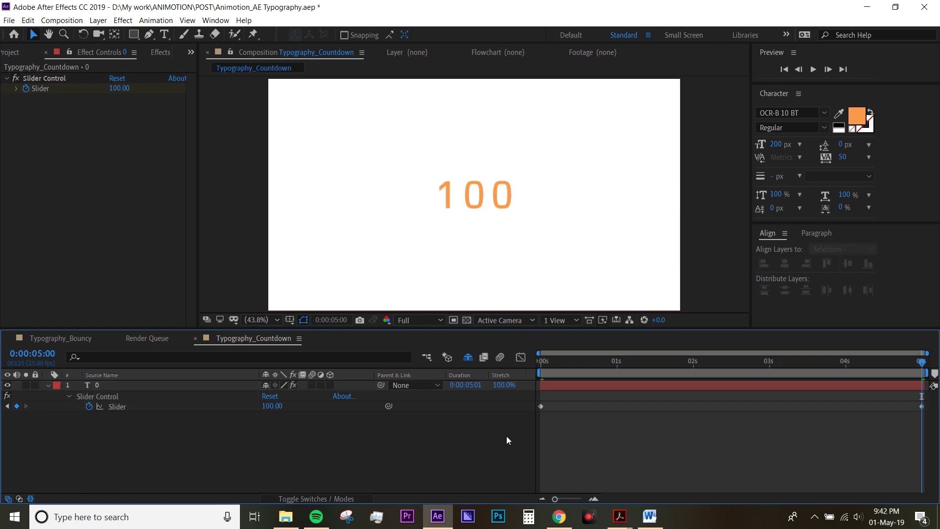
pyautogui.press('space')
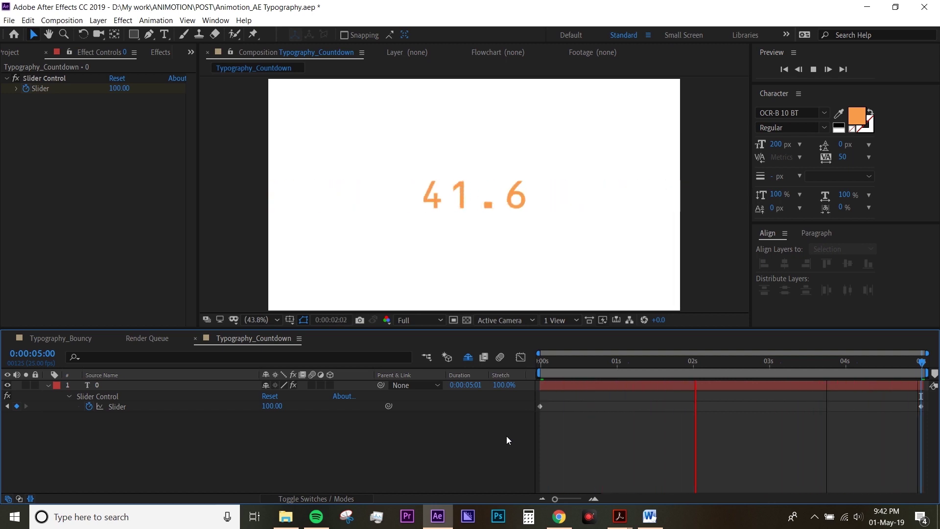
# Wrap the Source Text expression in Math.round() and preview the whole-number count.
pyautogui.press('space')
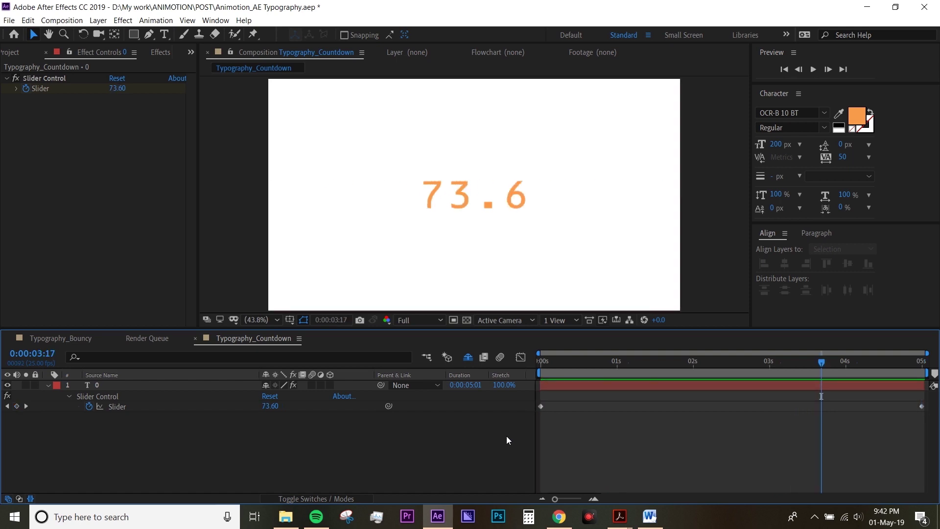
pyautogui.click(135, 384)
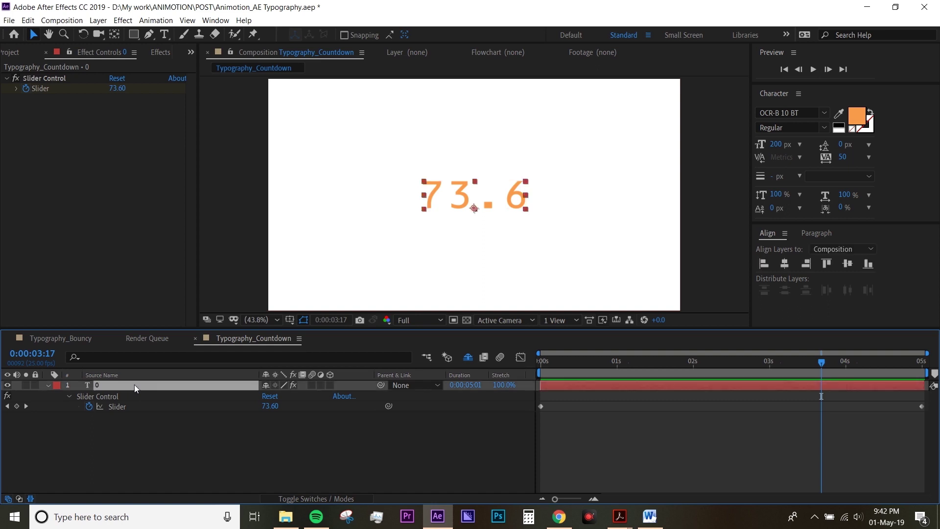
pyautogui.press('u')
pyautogui.press('u')
pyautogui.moveTo(571, 367); pyautogui.dragTo(538, 413)
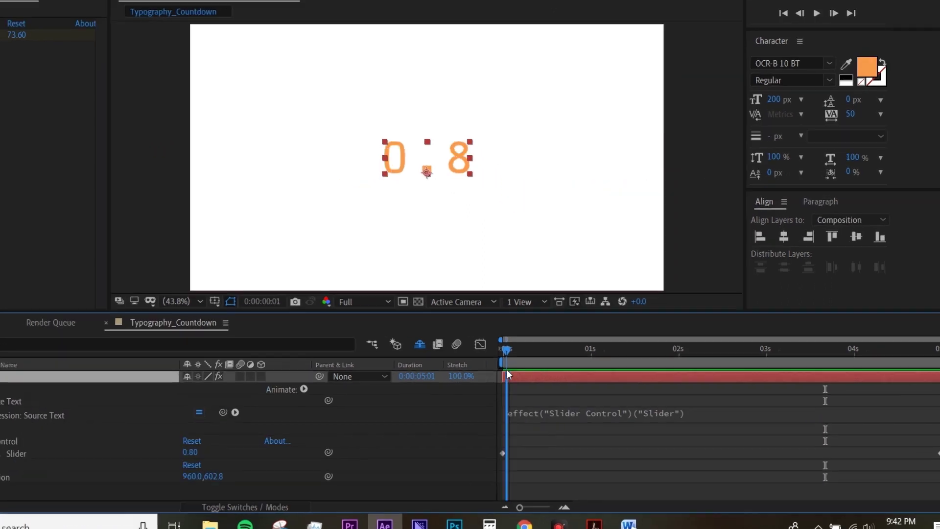
pyautogui.click(422, 404)
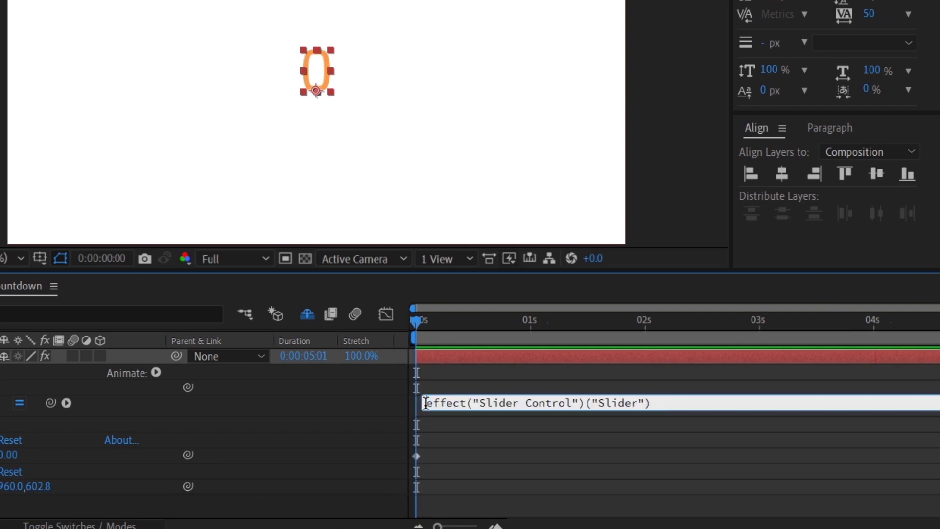
pyautogui.write('Math')
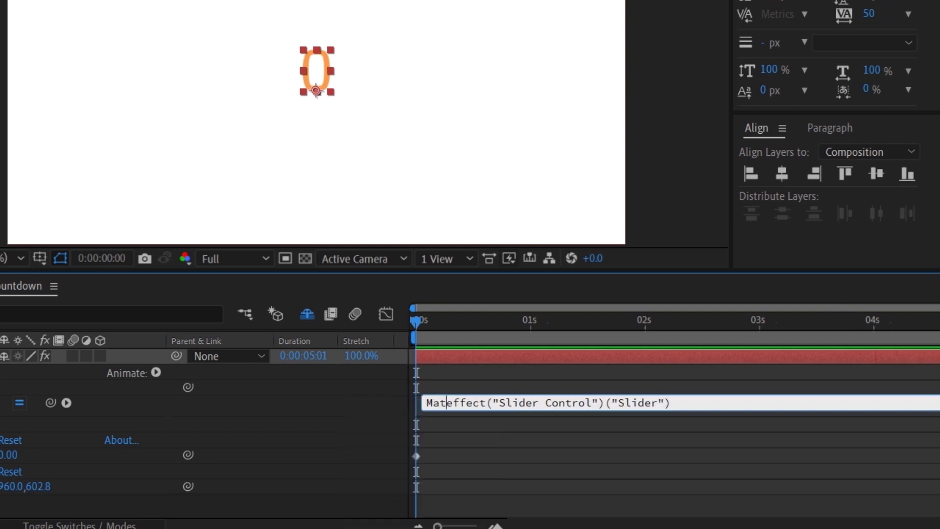
pyautogui.write('.round')
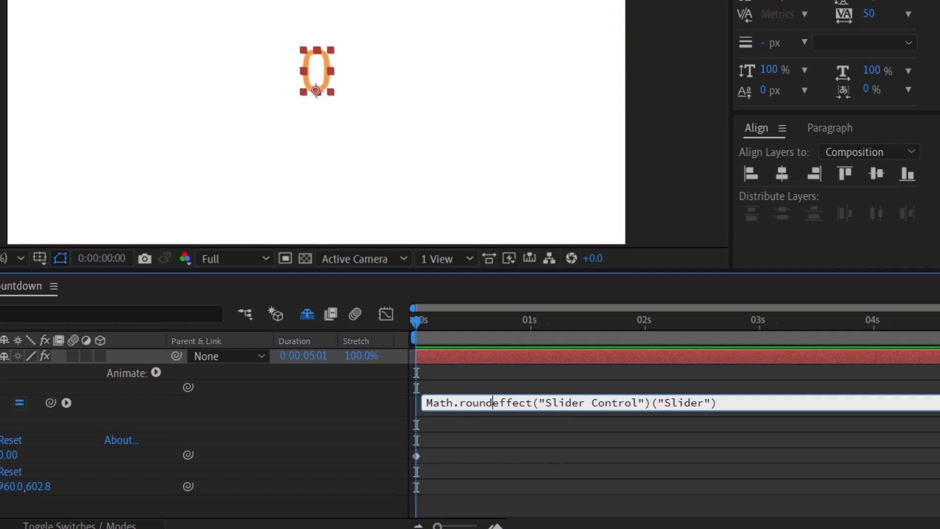
pyautogui.write('(')
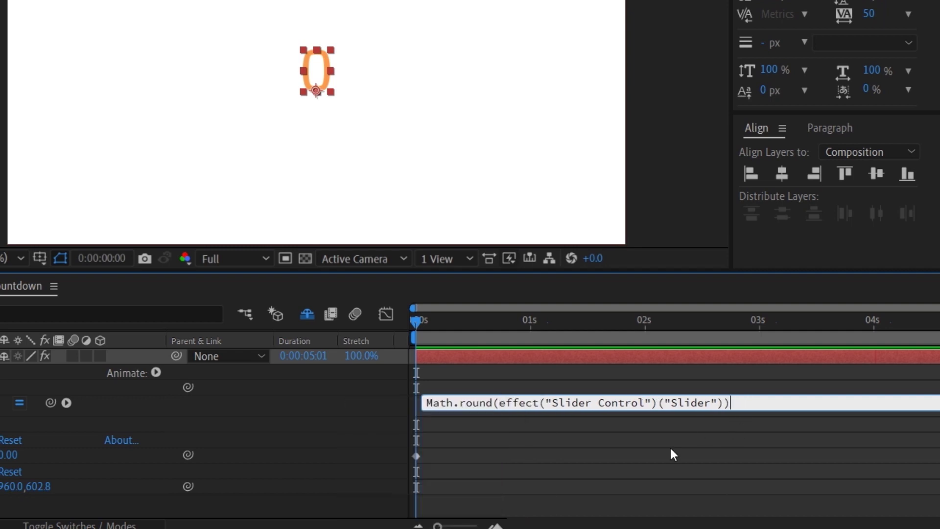
pyautogui.click(651, 457)
pyautogui.press('space')
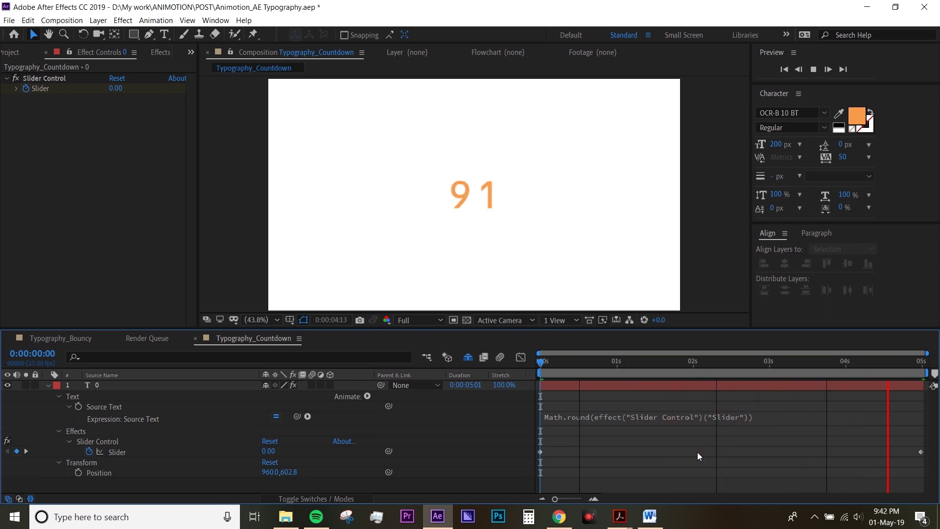
# Time-reverse the Slider keyframes via Keyframe Assistant and preview the 100-to-0 countdown.
pyautogui.press('space')
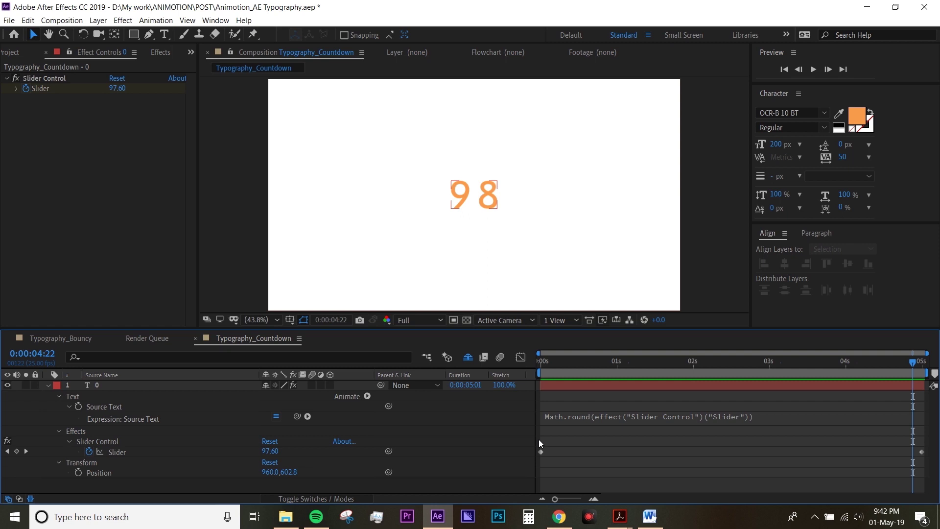
pyautogui.moveTo(538, 439); pyautogui.dragTo(919, 452)
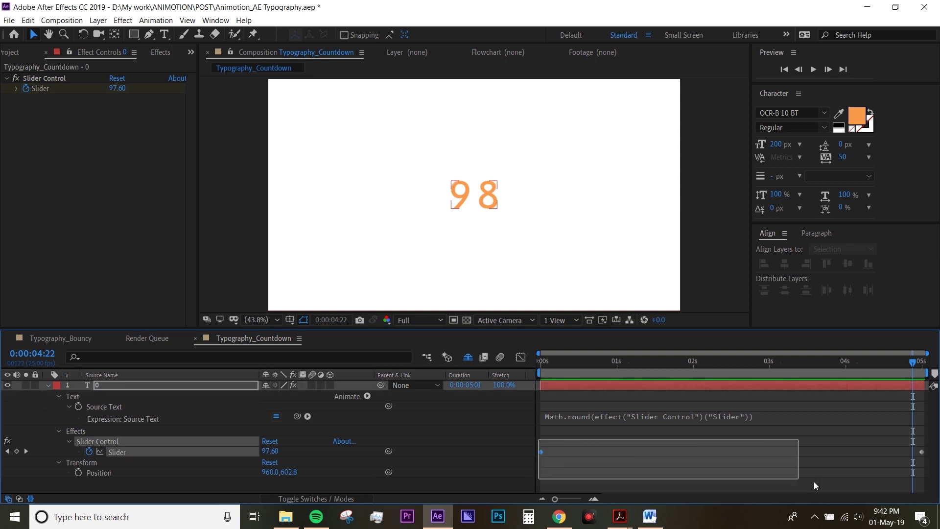
pyautogui.rightClick(923, 456)
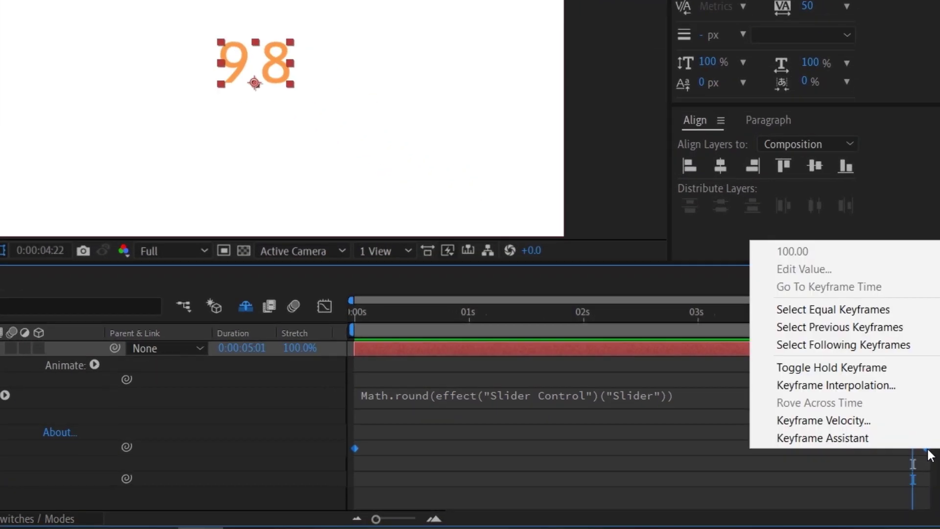
pyautogui.moveTo(822, 438)
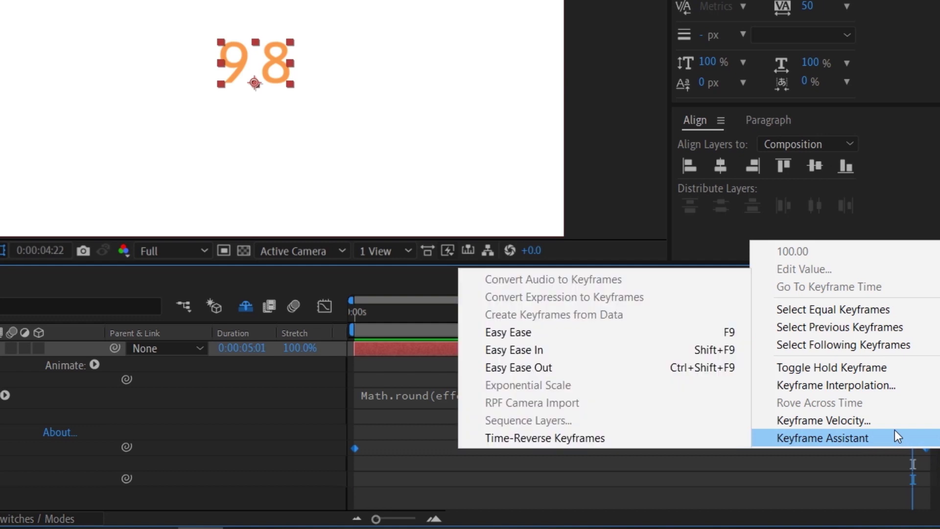
pyautogui.click(593, 440)
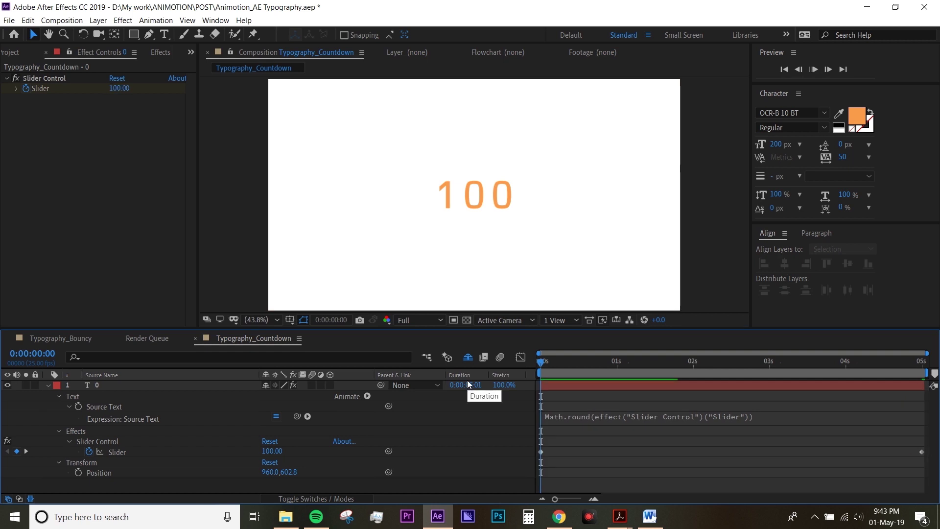
pyautogui.press('space')
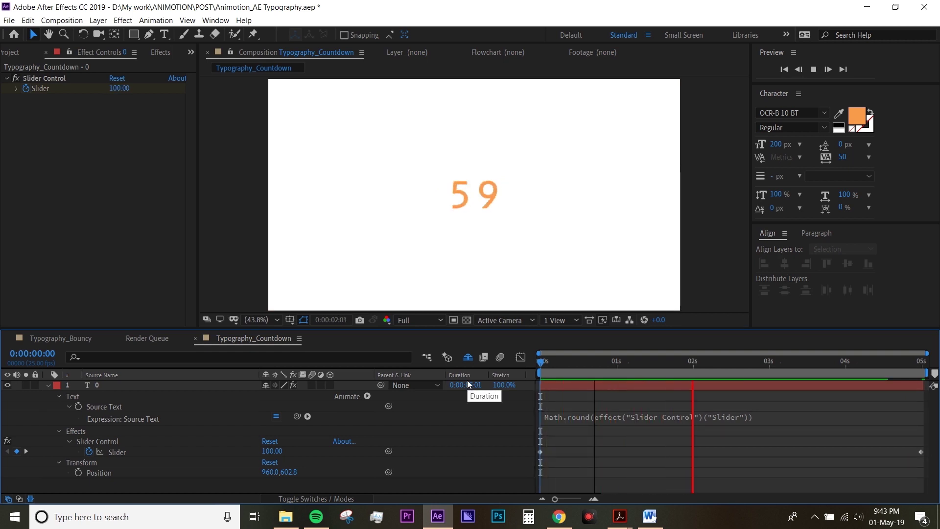